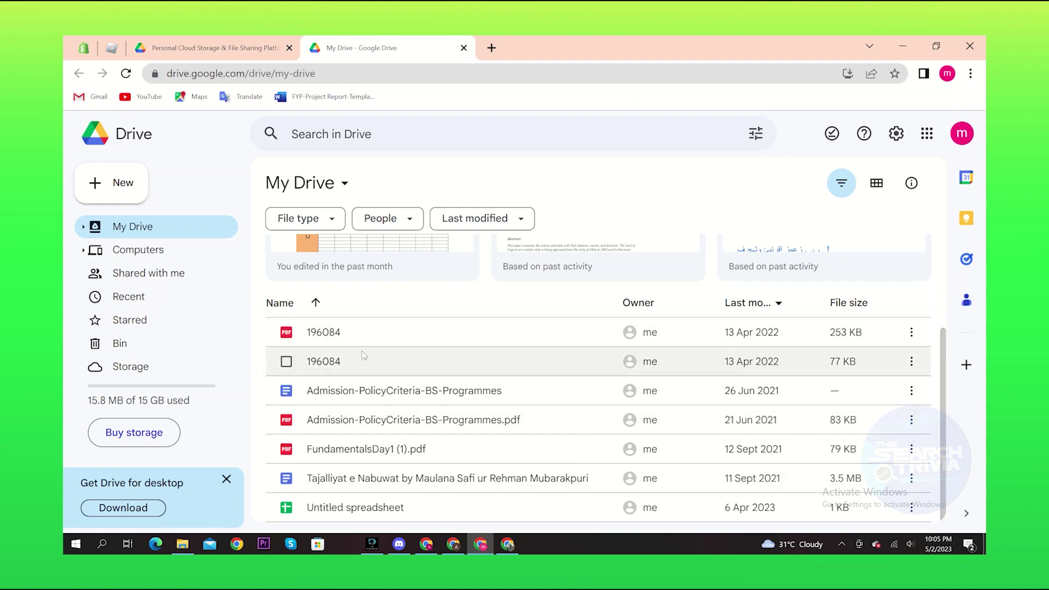
# - Upload 2024JapaneseStudies_Application.pdf from Downloads into My Drive and bring up its actions menu
pyautogui.rightClick(256, 403)
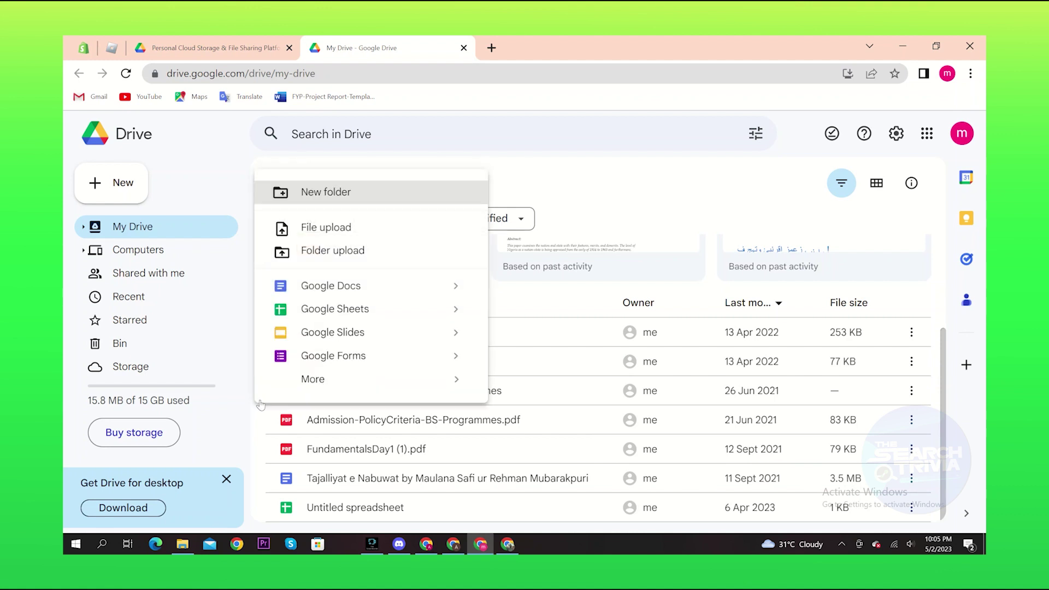
pyautogui.click(305, 233)
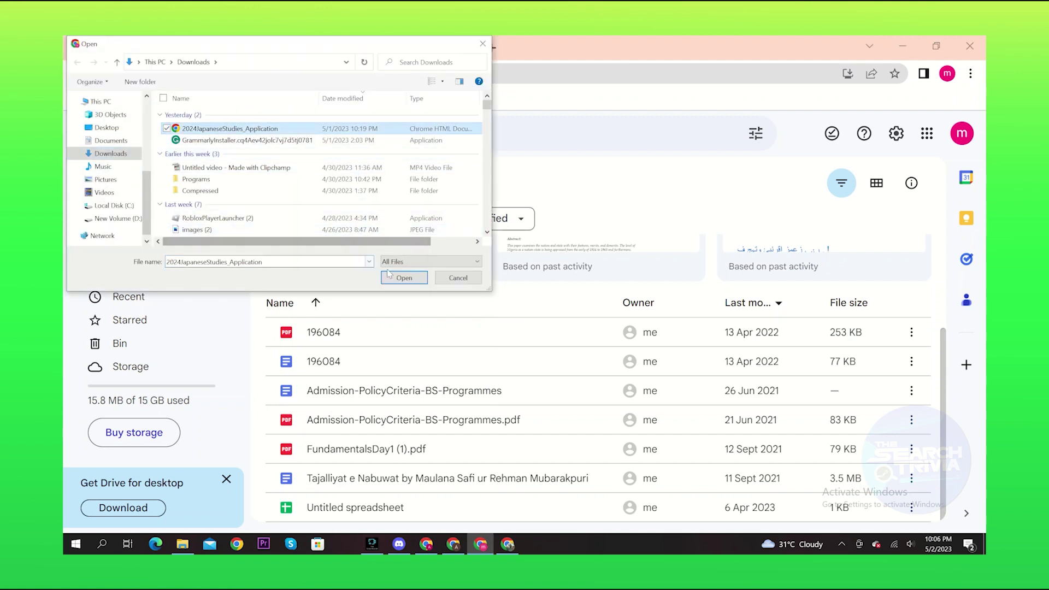
pyautogui.click(403, 278)
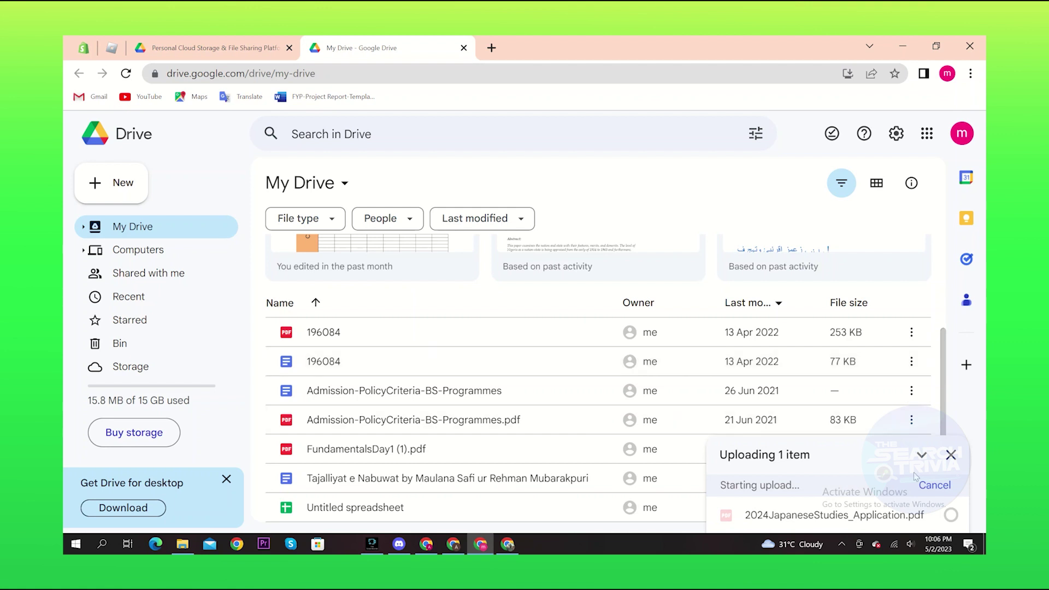
pyautogui.click(912, 333)
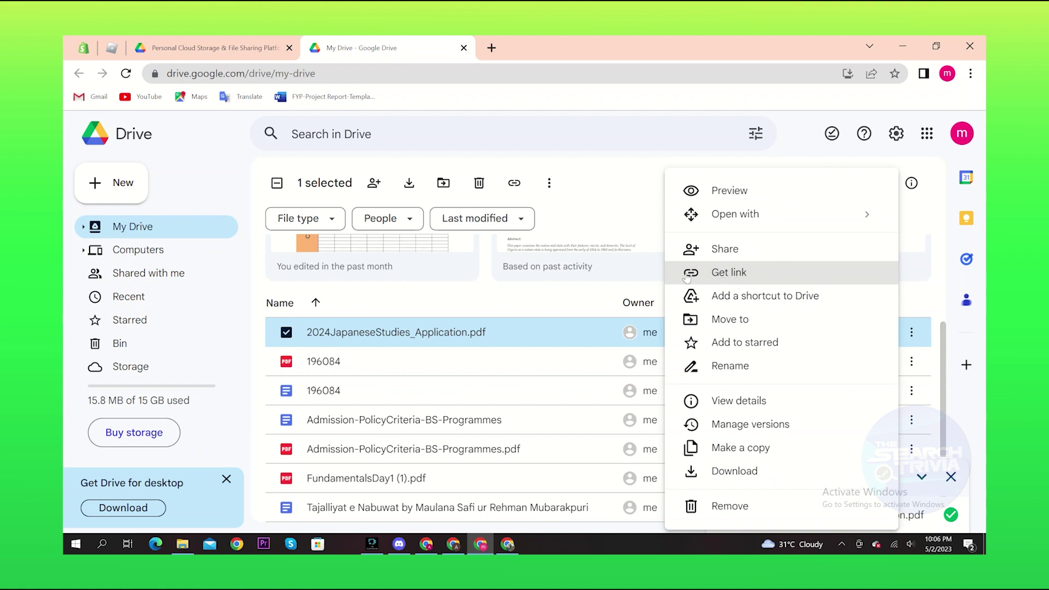
# - Set the PDF's General access to 'Anyone with the link' as Editor, and copy the link
pyautogui.click(729, 272)
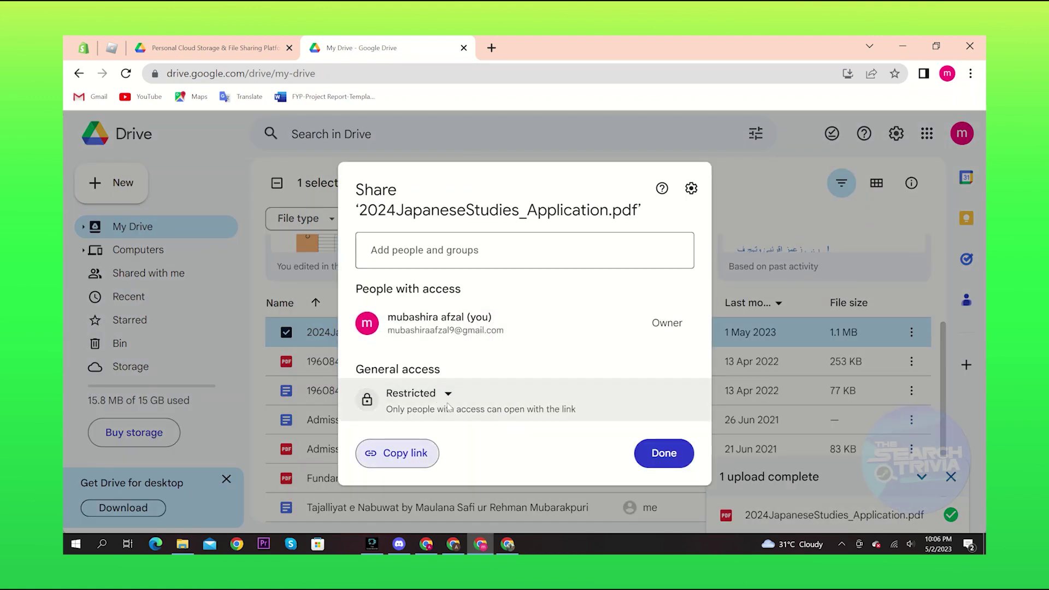
pyautogui.click(450, 396)
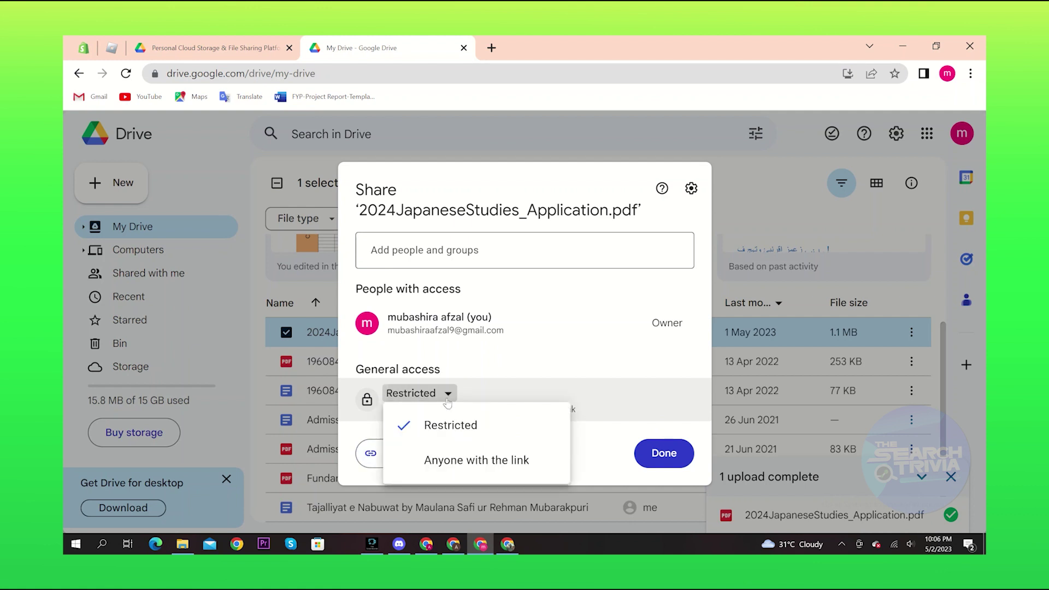
pyautogui.click(485, 469)
pyautogui.click(655, 376)
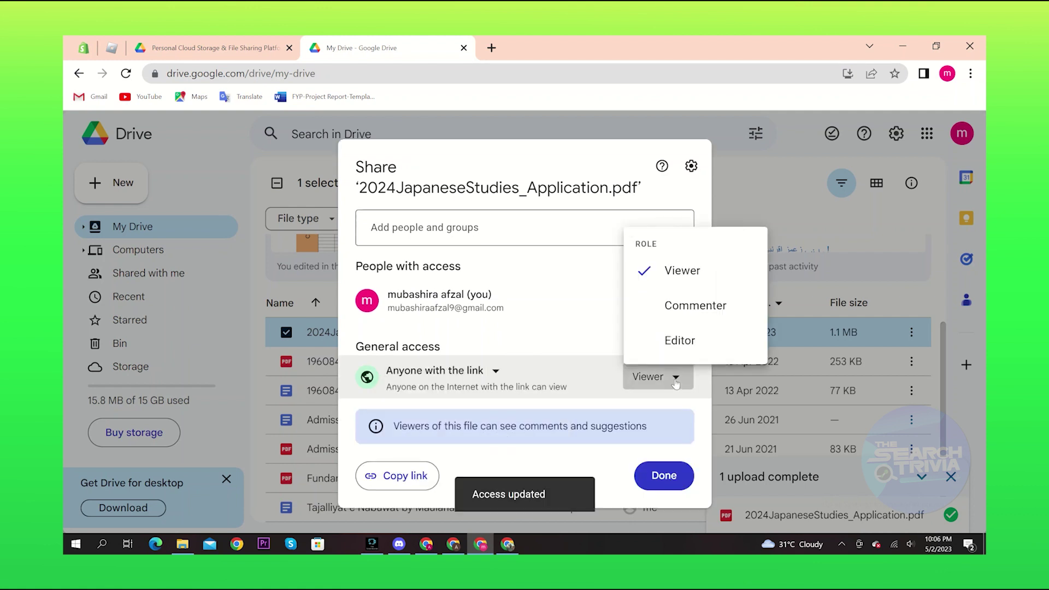
pyautogui.click(680, 339)
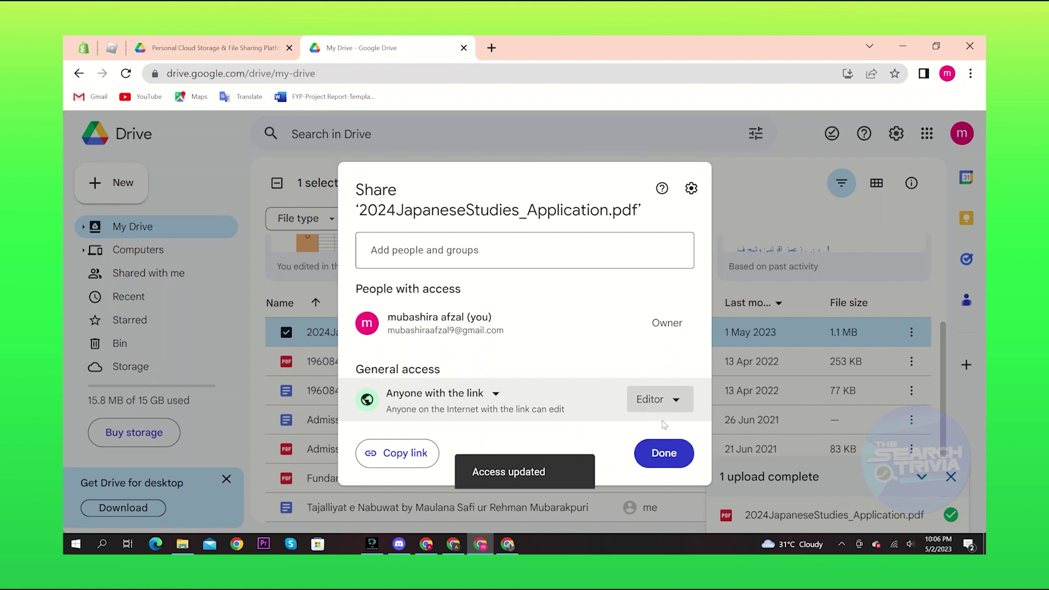
pyautogui.click(397, 452)
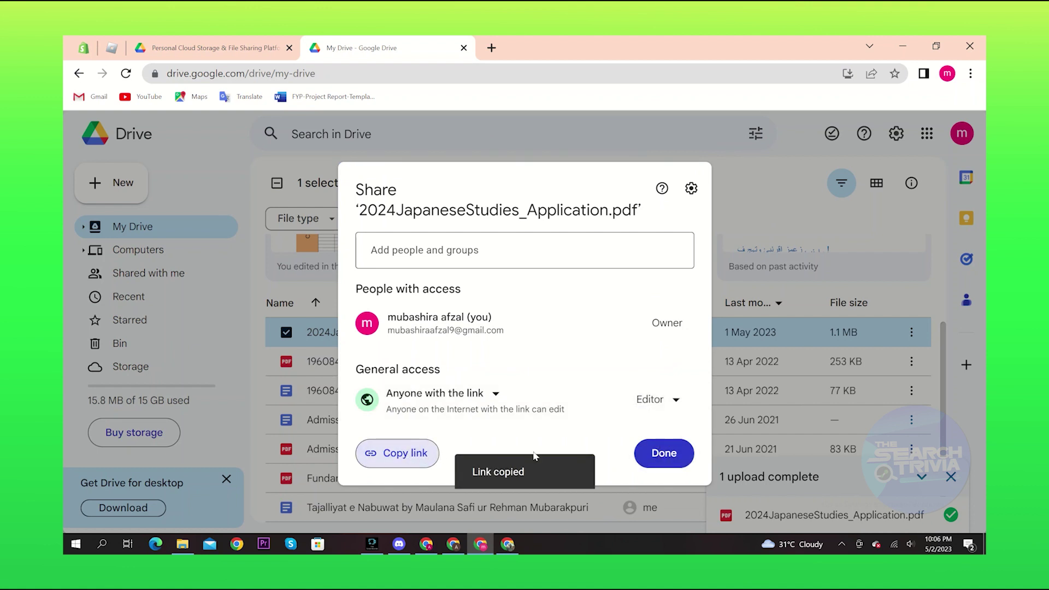
pyautogui.click(664, 452)
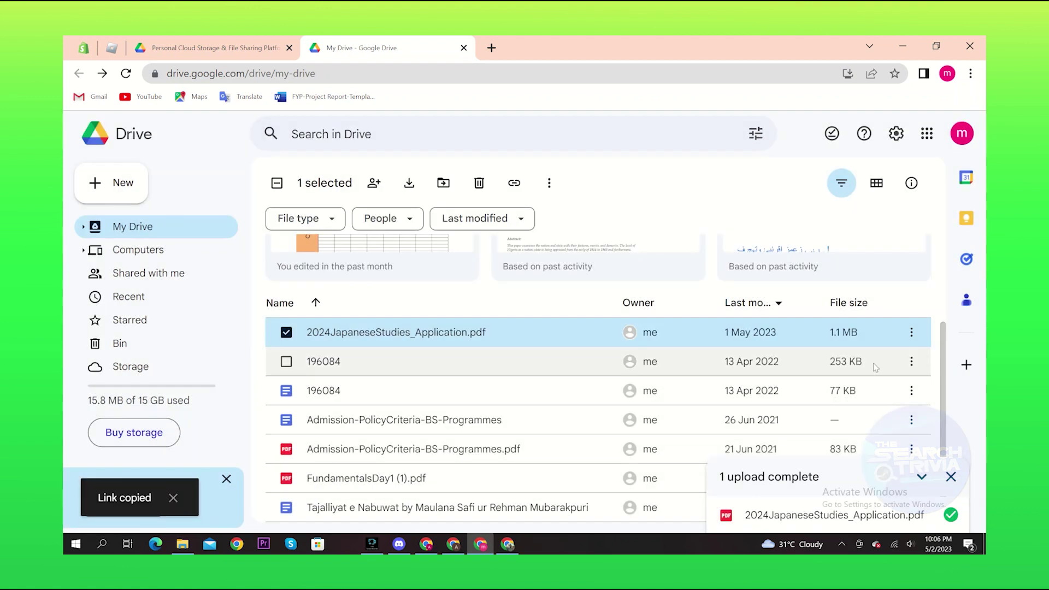
pyautogui.click(911, 332)
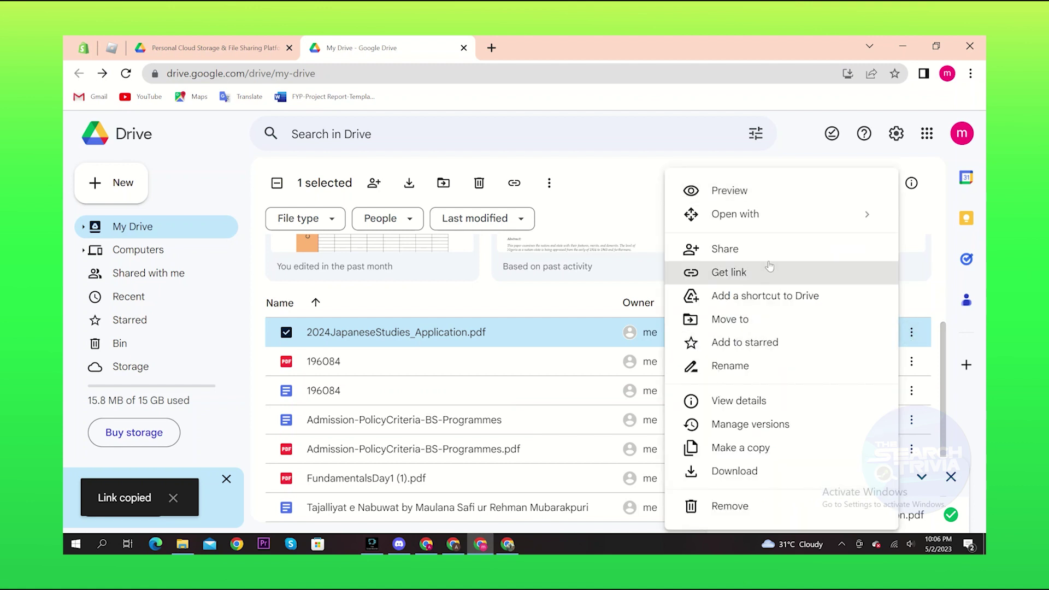
pyautogui.click(718, 250)
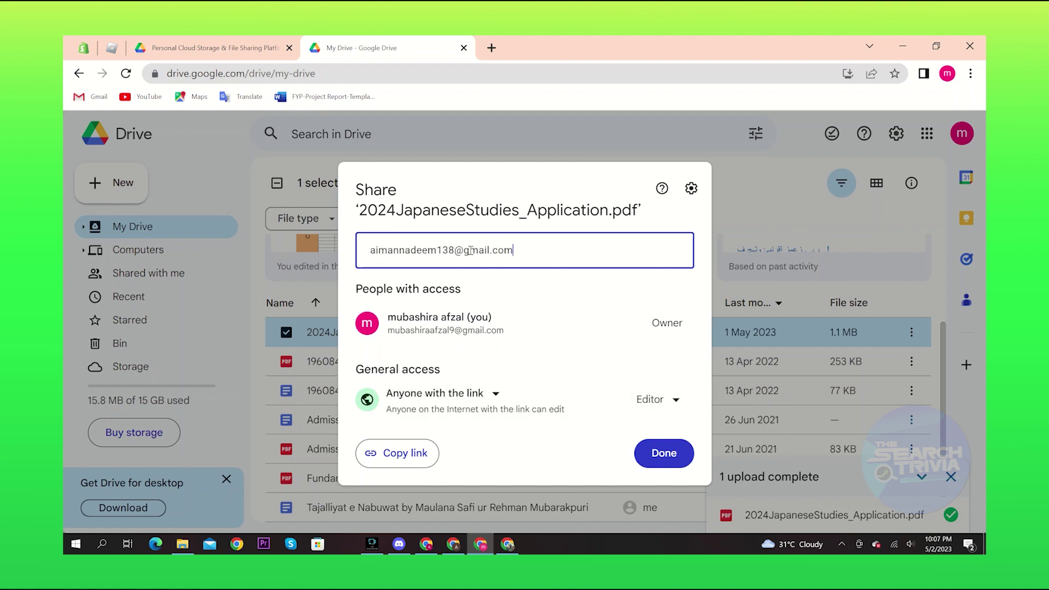
pyautogui.click(459, 288)
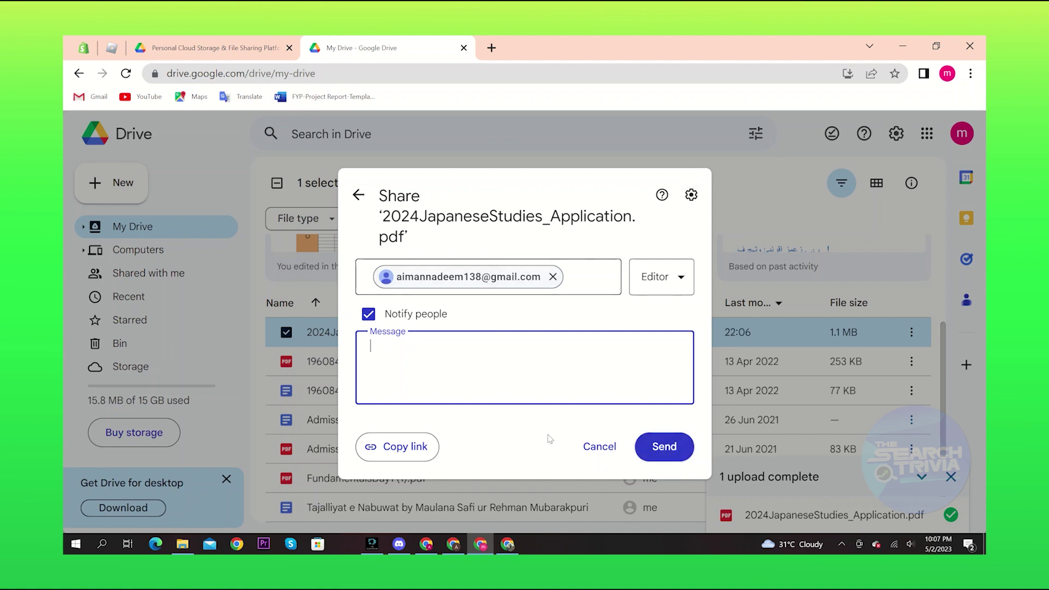
pyautogui.click(574, 136)
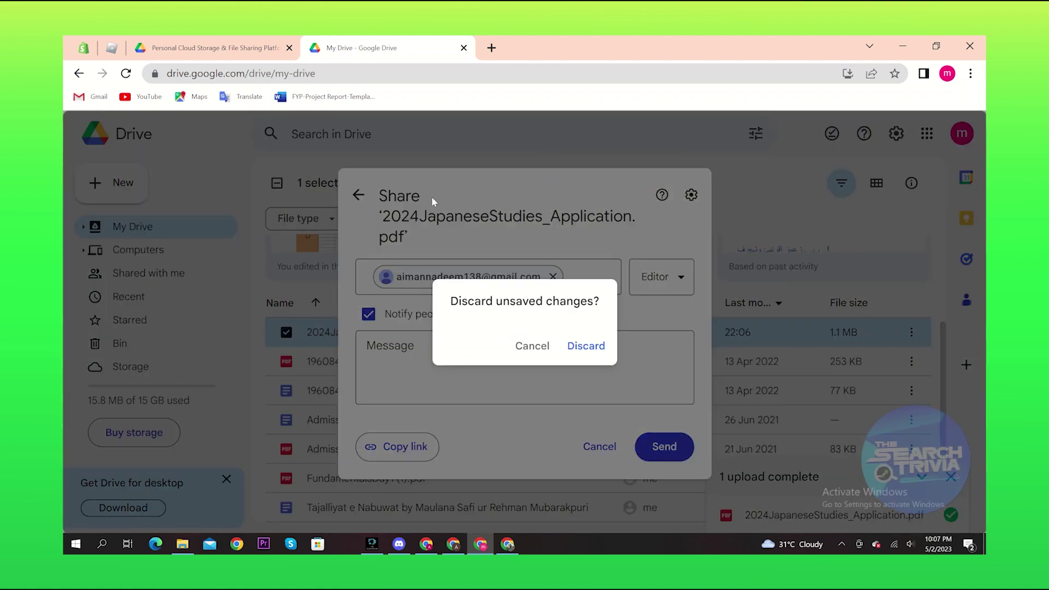
pyautogui.click(586, 346)
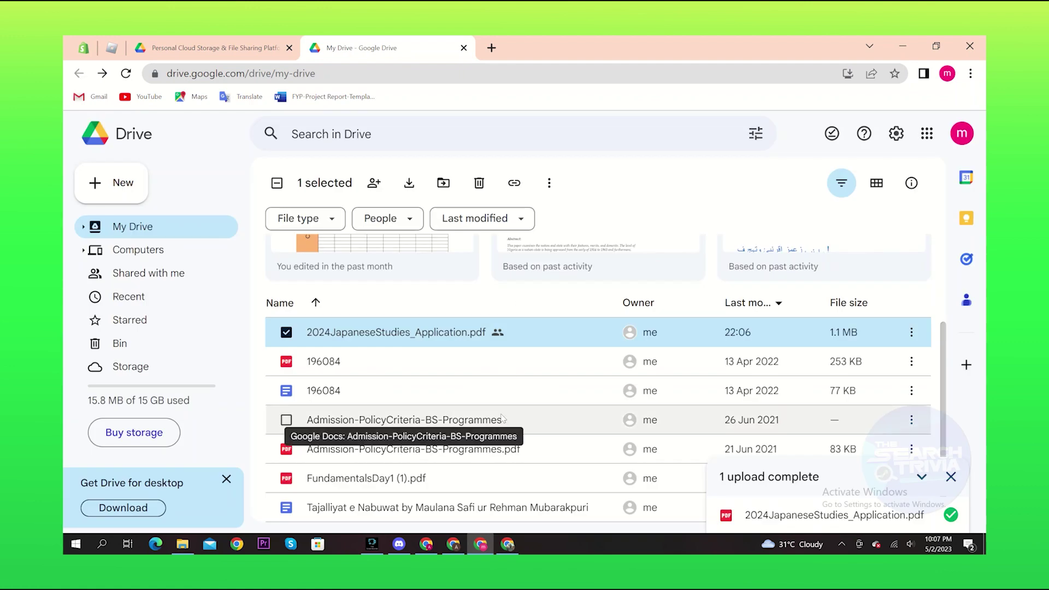